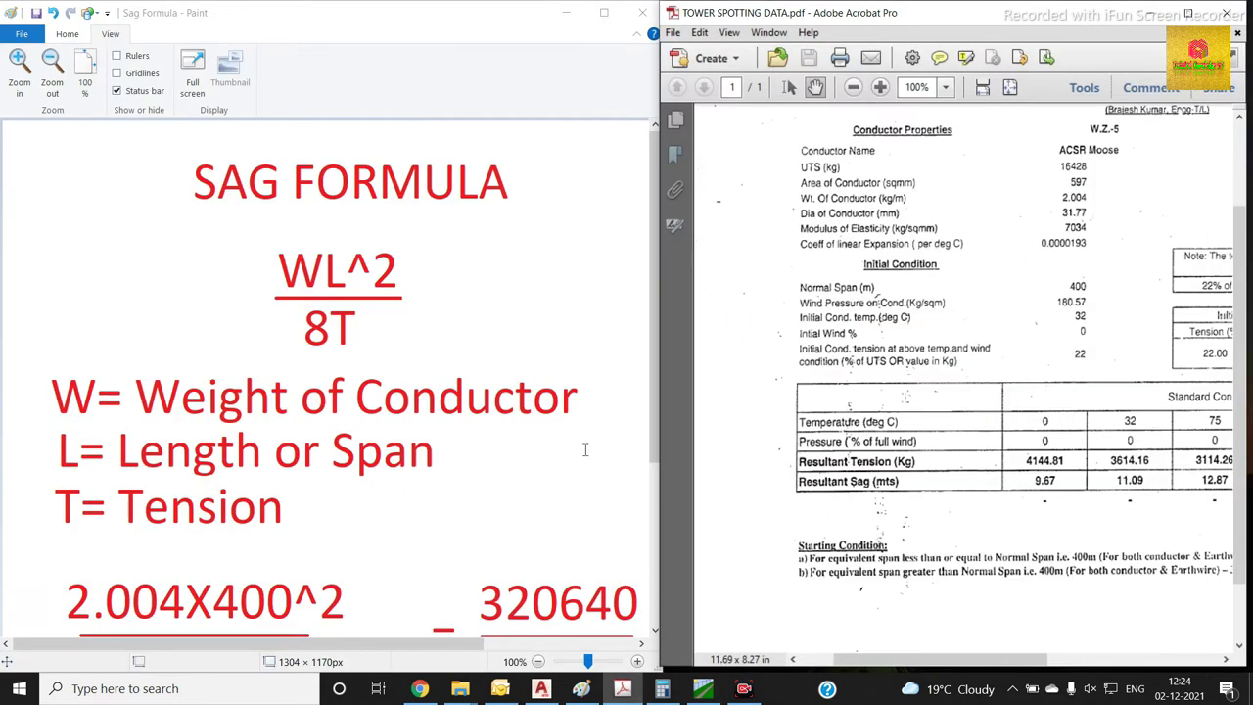
- Dismiss the stray SAG text box, pan the PDF to Conductor Properties, then show the PLS-CADD profile
drag(187, 158, 288, 191)
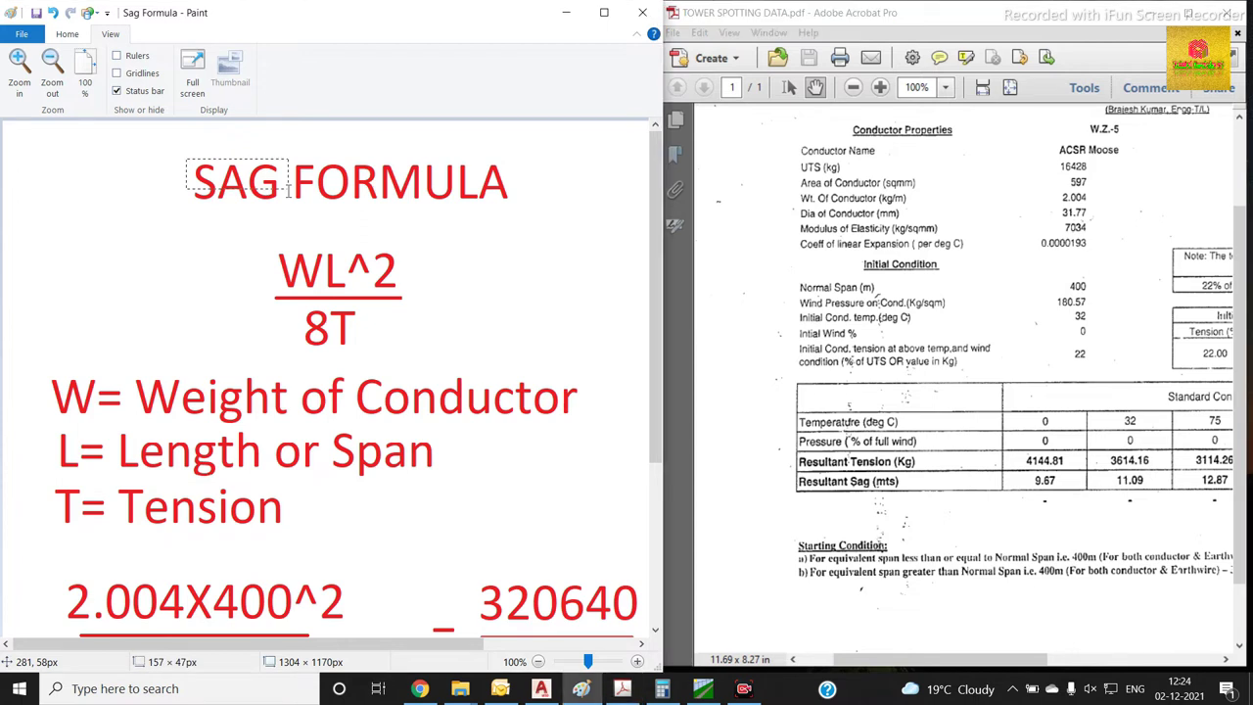
click(108, 199)
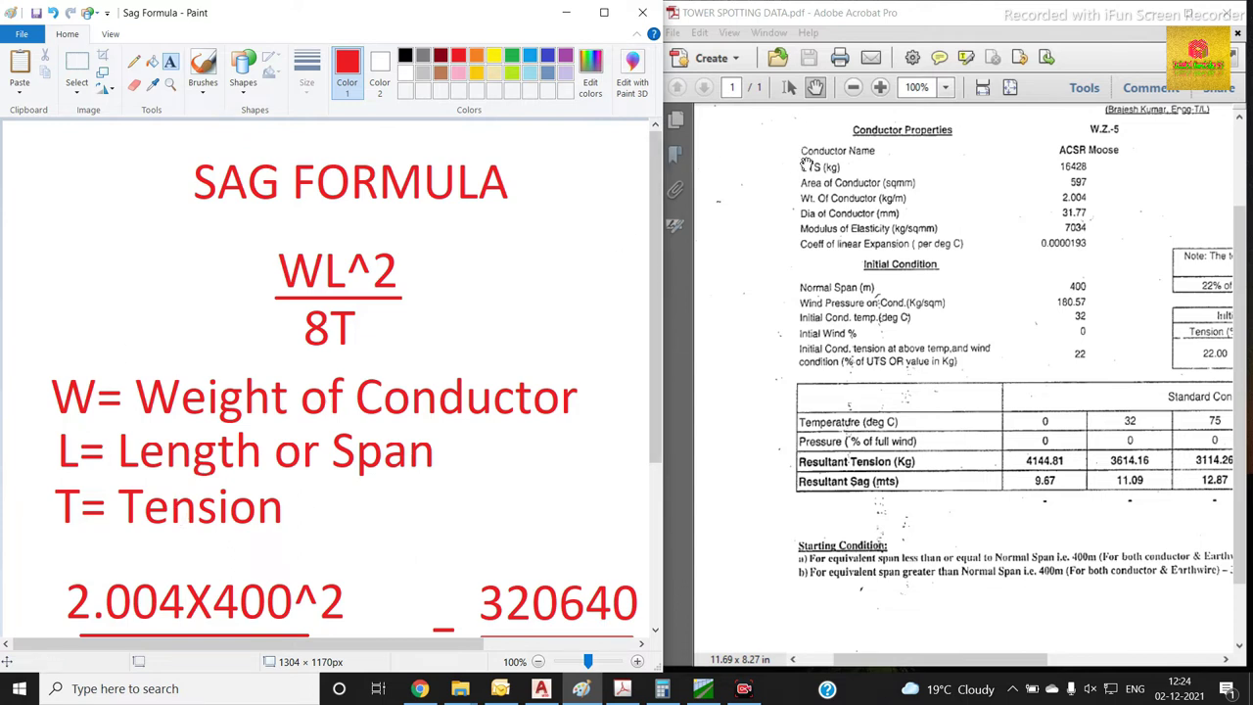
click(1041, 186)
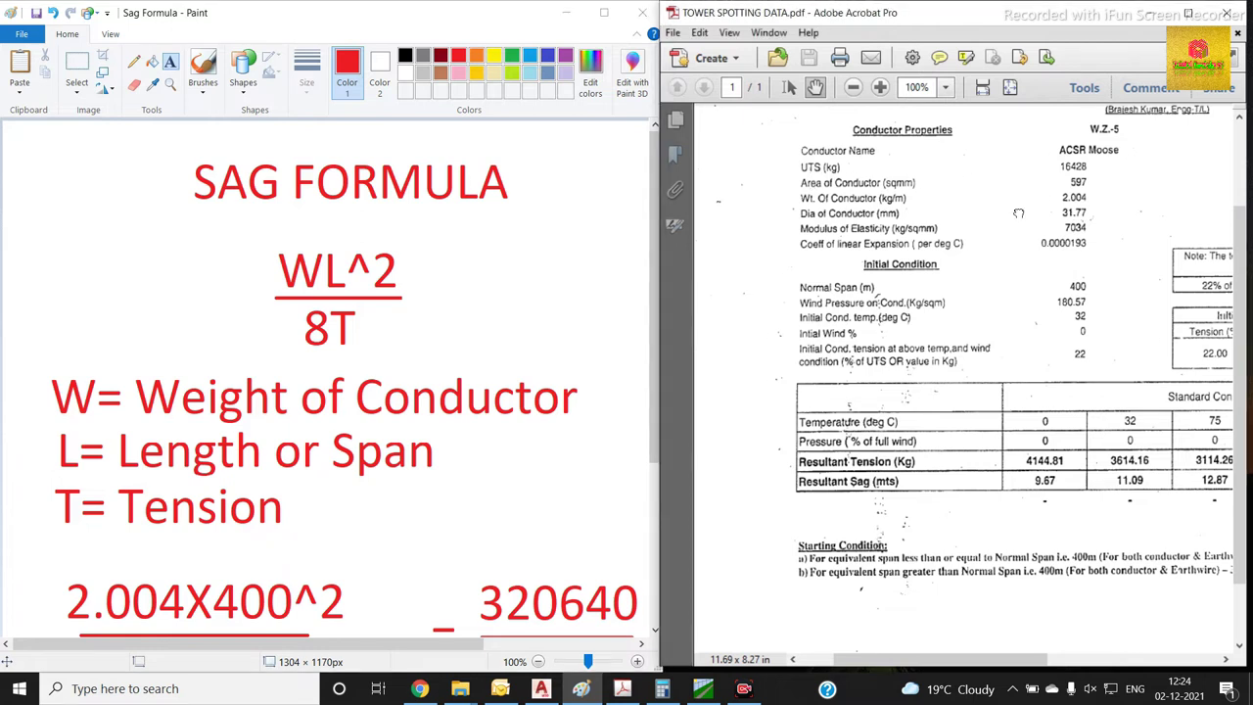
scroll(982, 213, left, 1)
scroll(940, 201, down, 1)
scroll(874, 229, right, 2)
scroll(898, 253, up, 1)
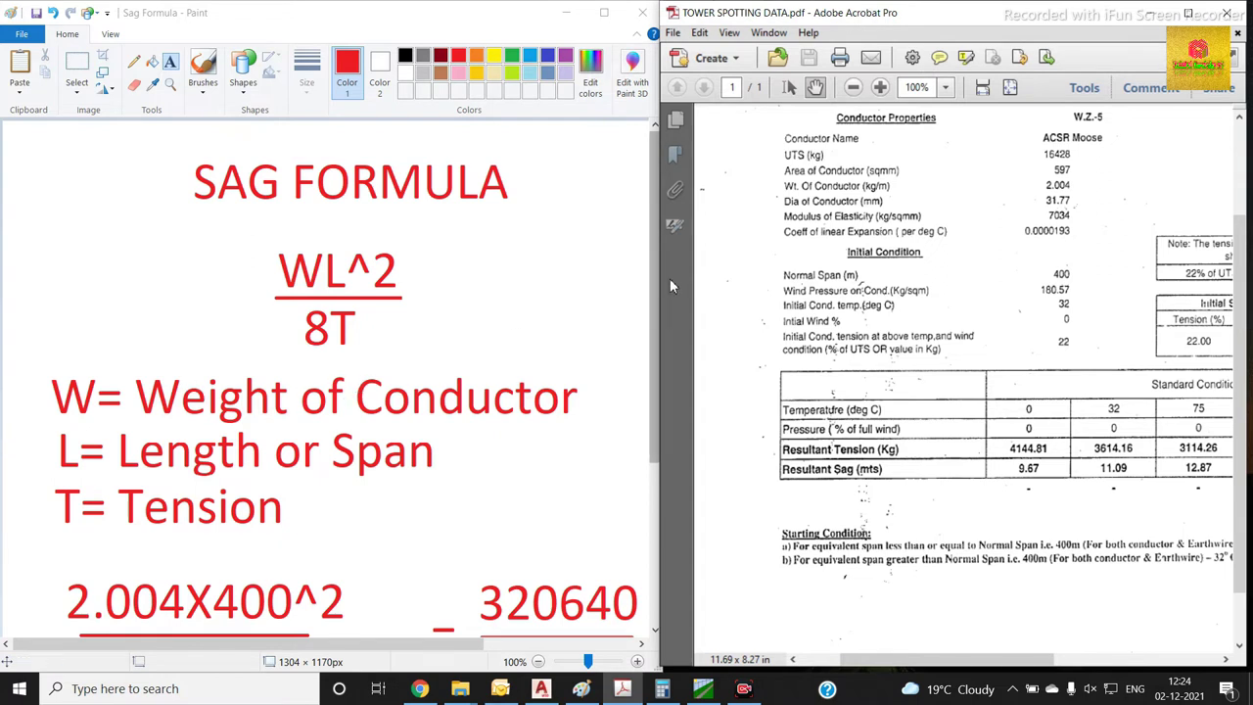
drag(785, 185, 793, 189)
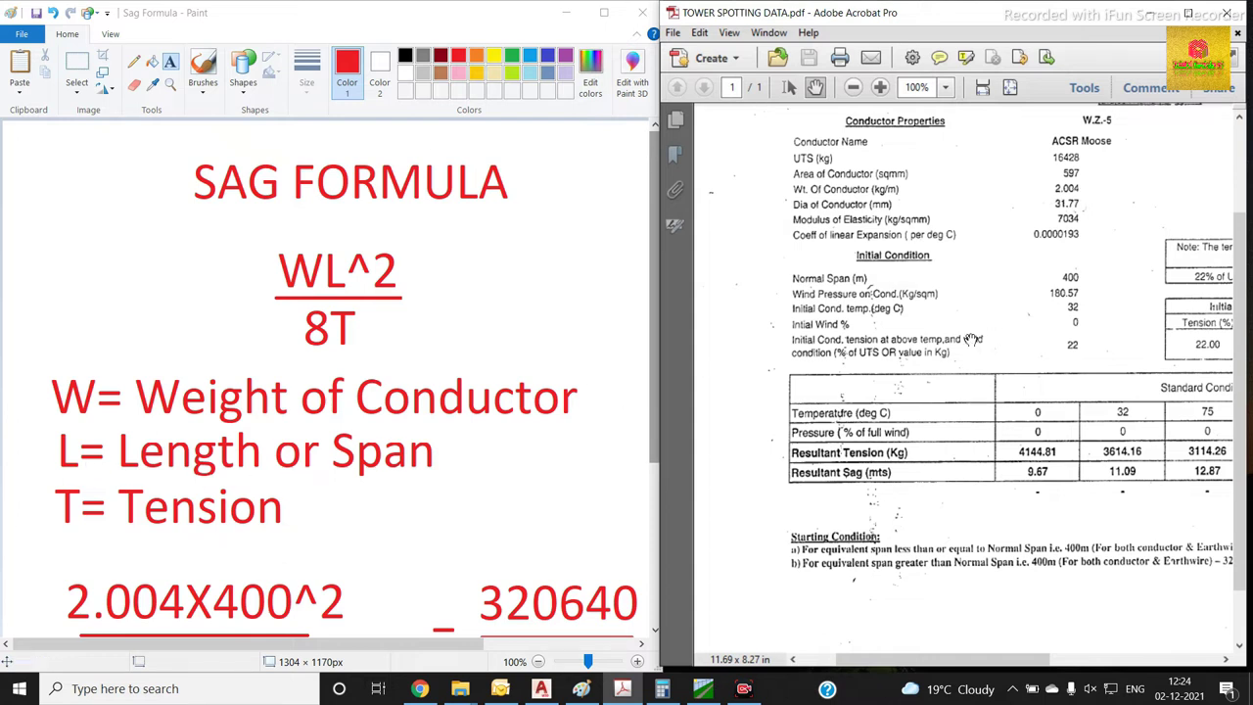
click(703, 688)
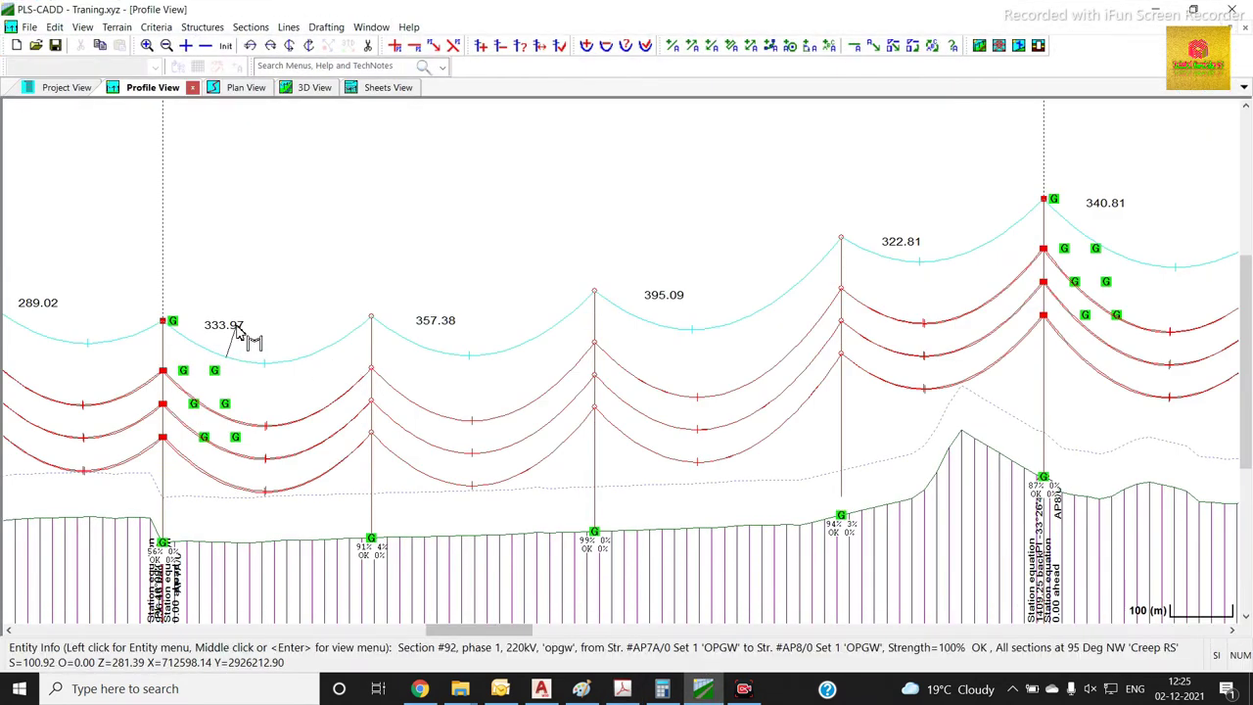
- Minimize the PLS-CADD profile view to bring back the Paint sag working and the PDF
click(703, 689)
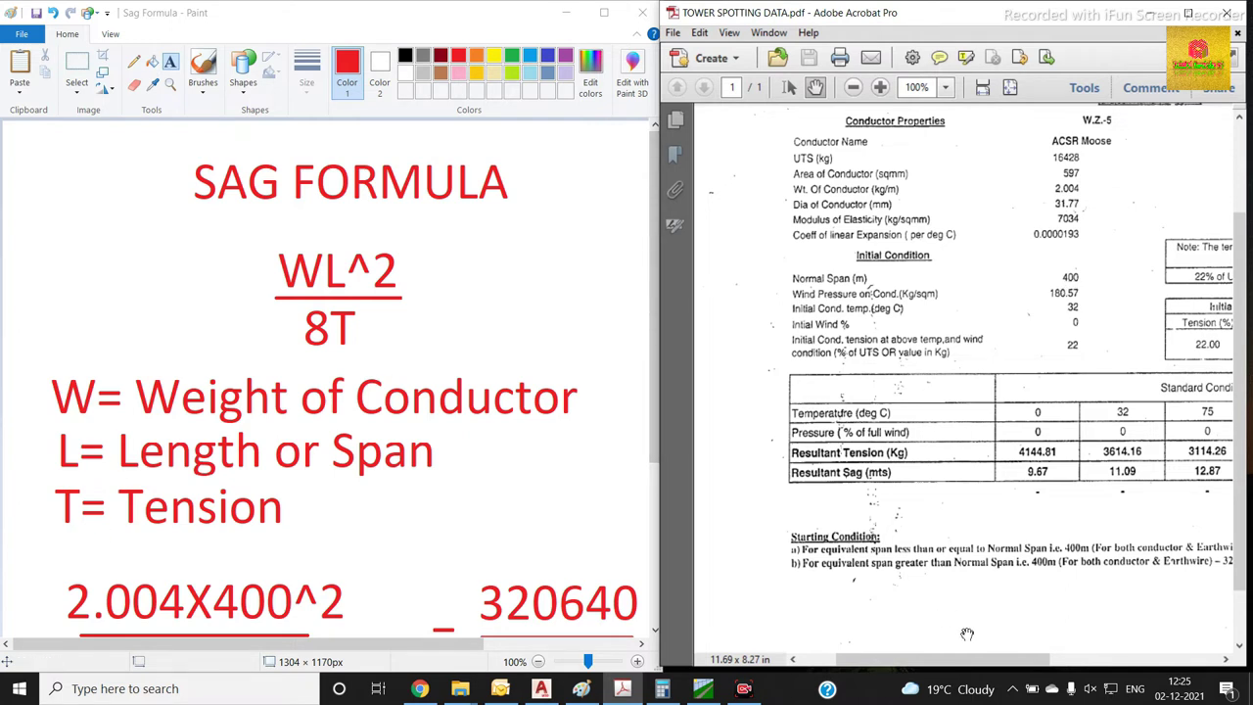
- Scroll the PDF right to the Any other condition column with 3022.04 tension and 13.26 sag
mouse_move(946, 663)
mouse_down()
mouse_move(985, 663)
mouse_move(949, 661)
mouse_up()
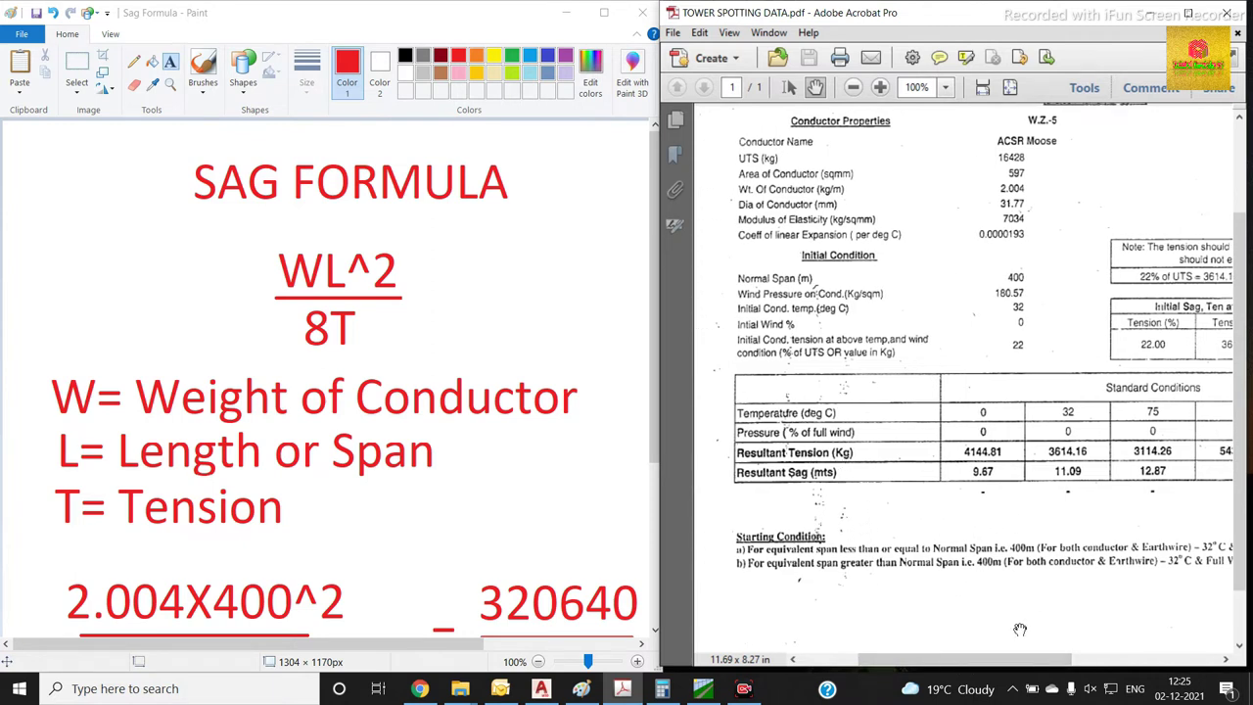
drag(1036, 663, 1145, 663)
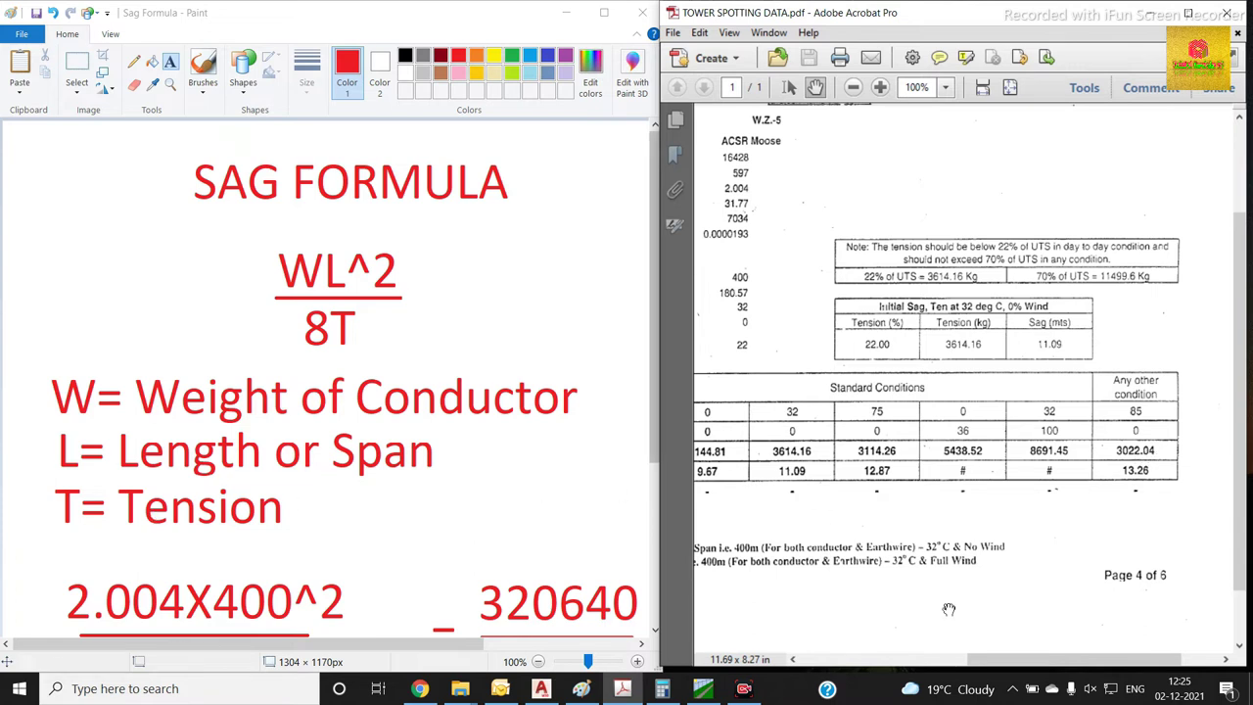
drag(1004, 661, 911, 661)
scroll(253, 436, down, 3)
scroll(252, 436, down, 2)
scroll(252, 436, up, 2)
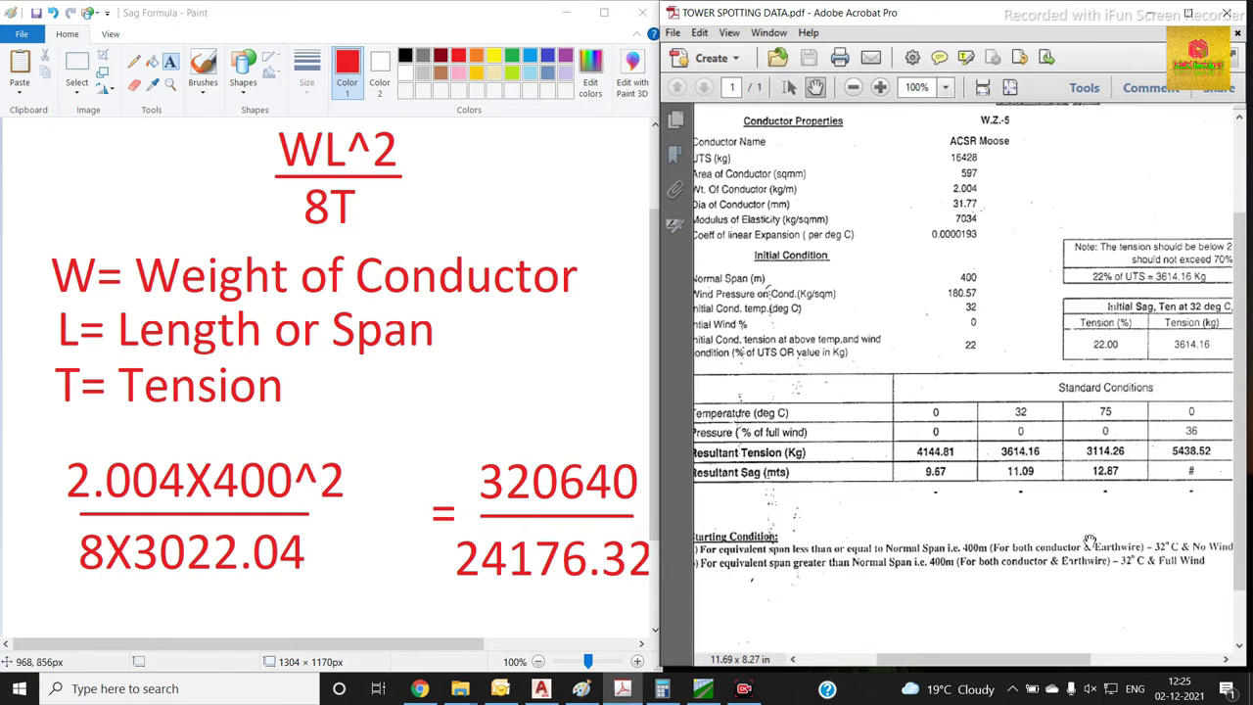
drag(1042, 660, 1113, 660)
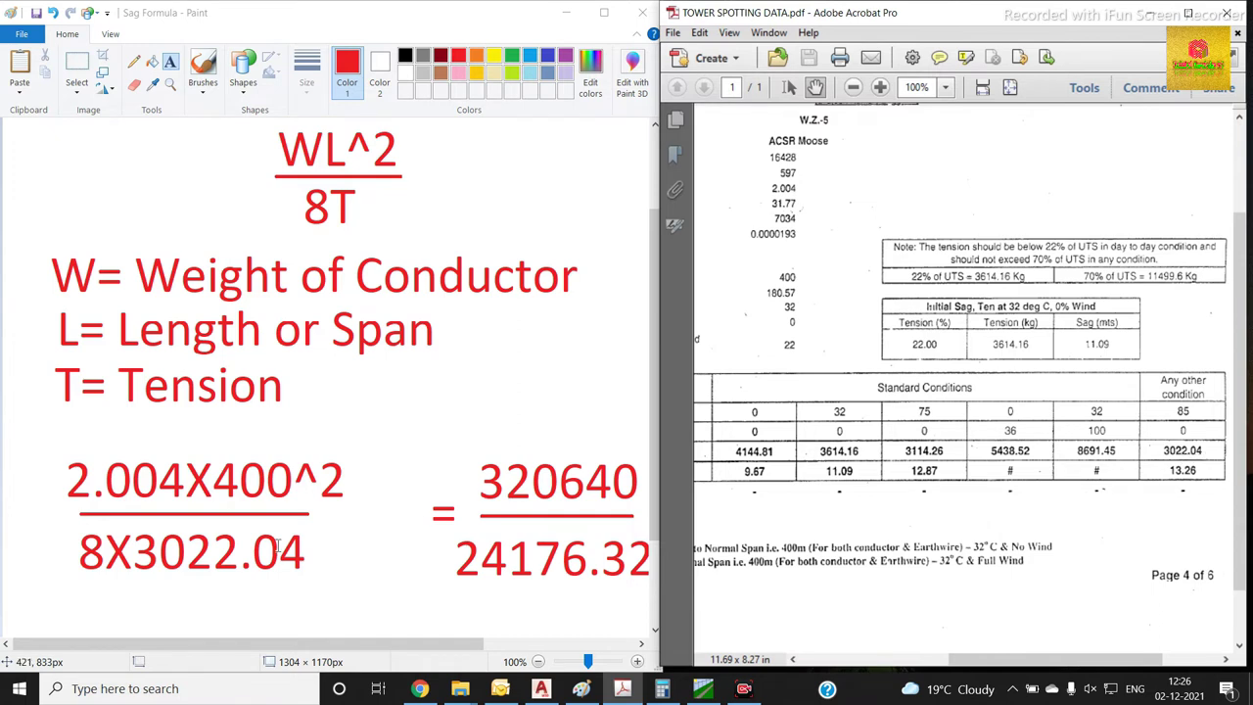
drag(419, 643, 442, 643)
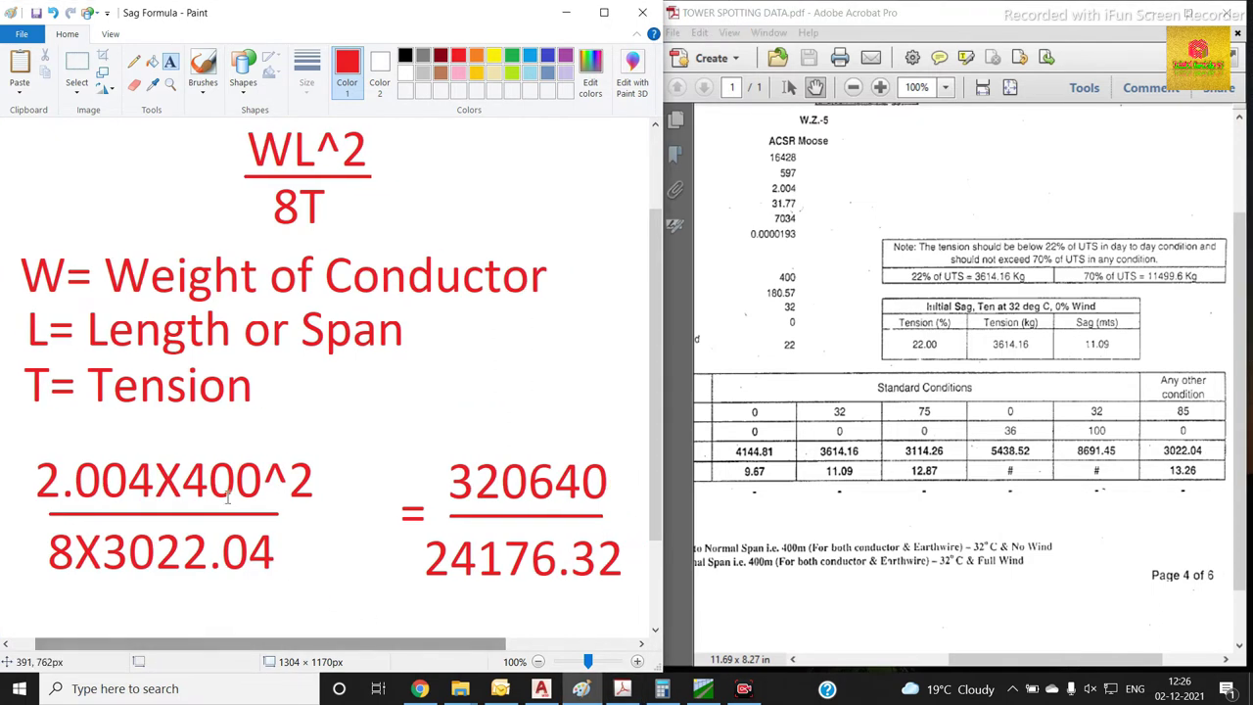
- In Calculator, compute the numerator 2.004 × 400² = 320640
click(662, 690)
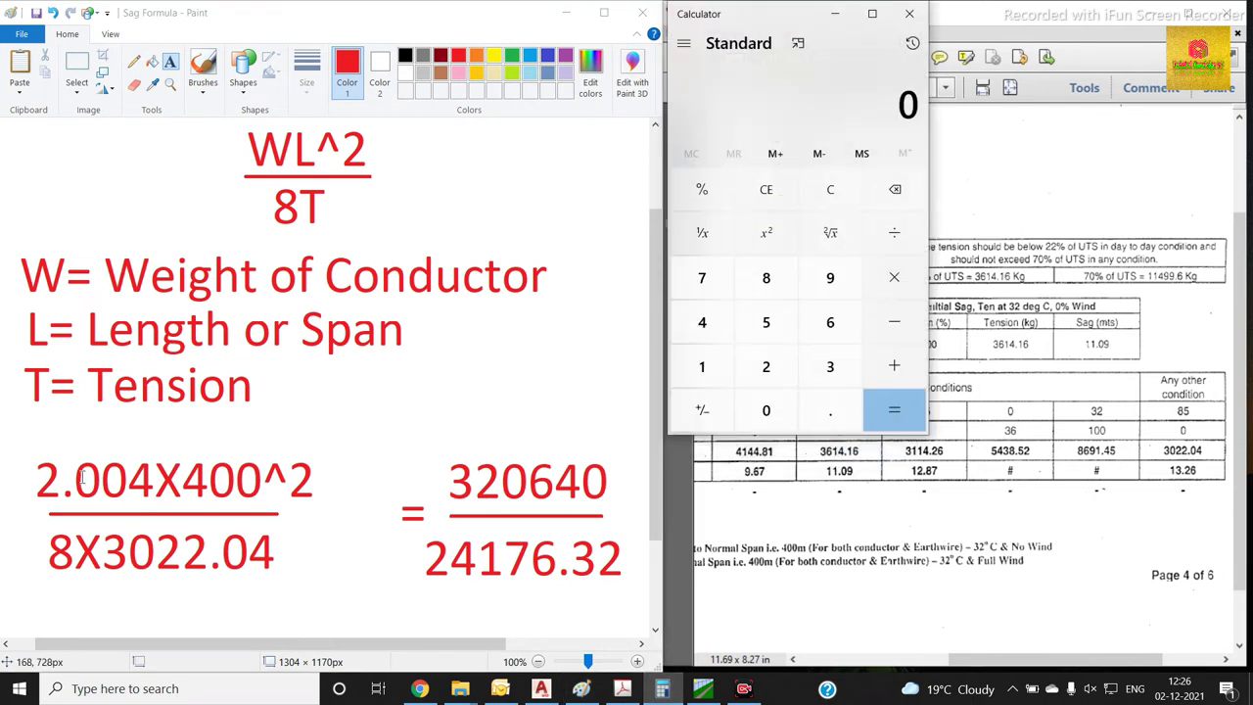
click(763, 365)
click(834, 409)
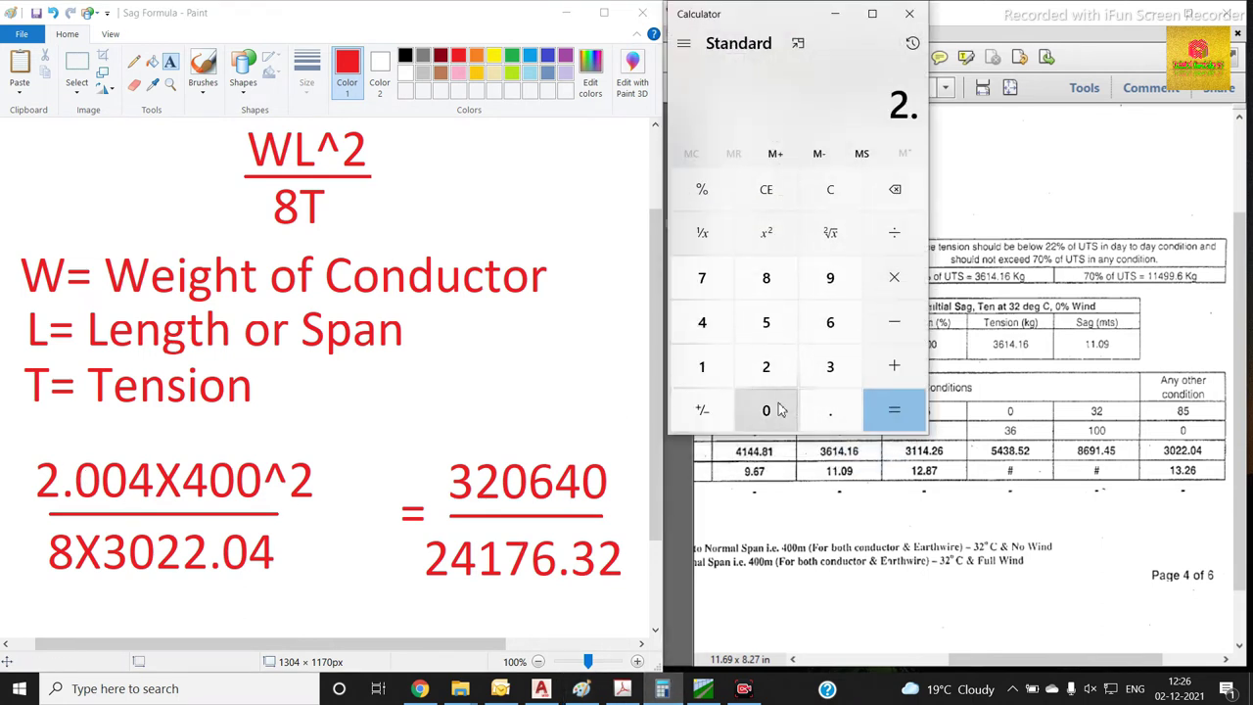
double_click(780, 409)
click(705, 324)
click(902, 282)
click(703, 325)
click(791, 423)
click(791, 423)
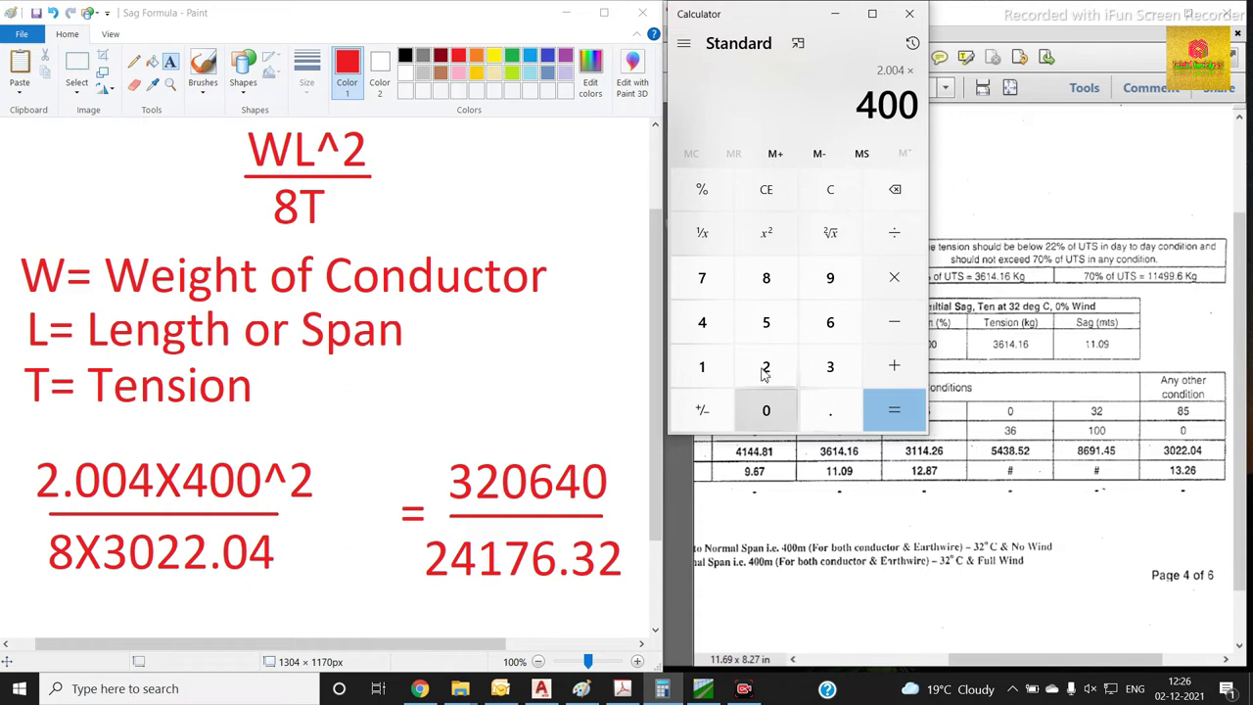
click(780, 241)
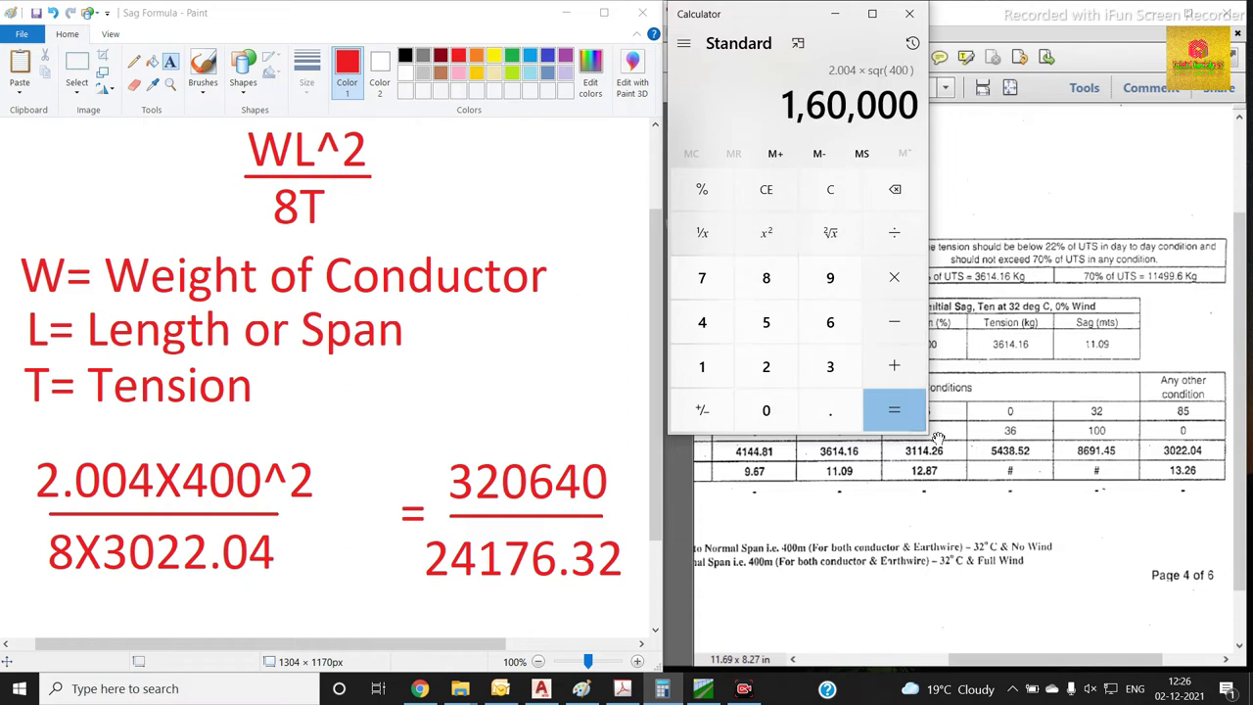
click(918, 421)
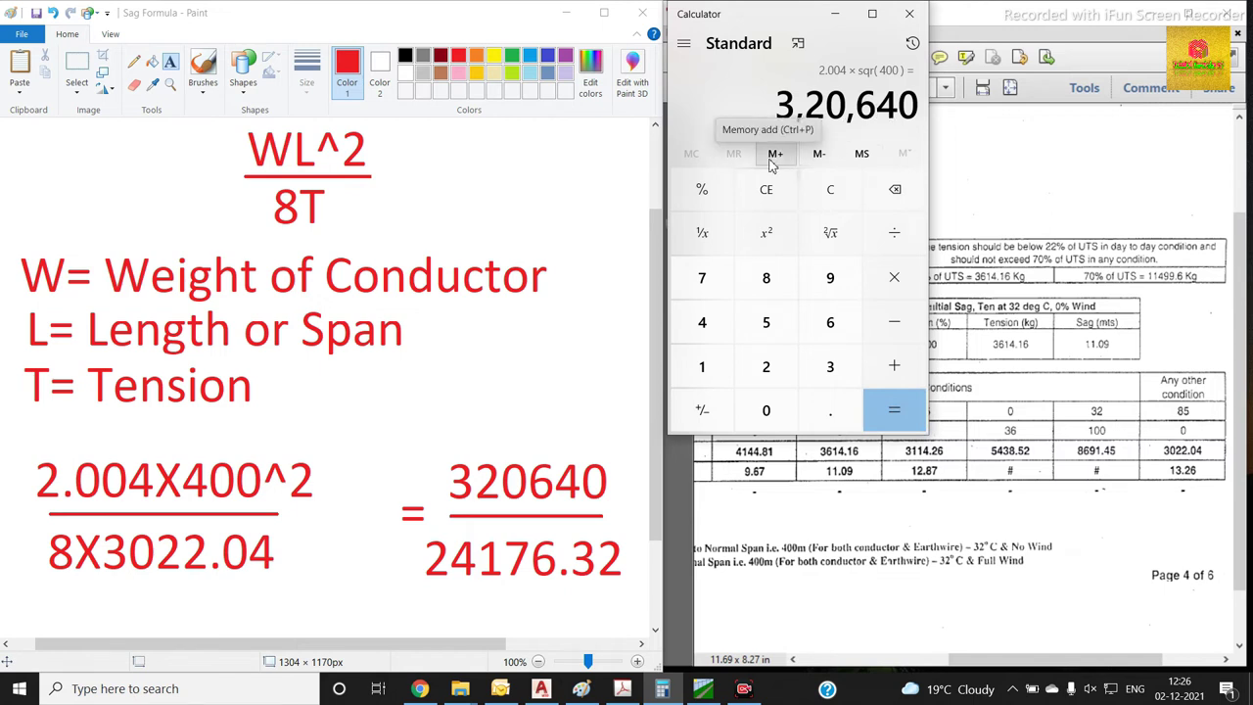
- Clear the display and compute the denominator 8 × 3022.04 = 24,176.32
key(Escape)
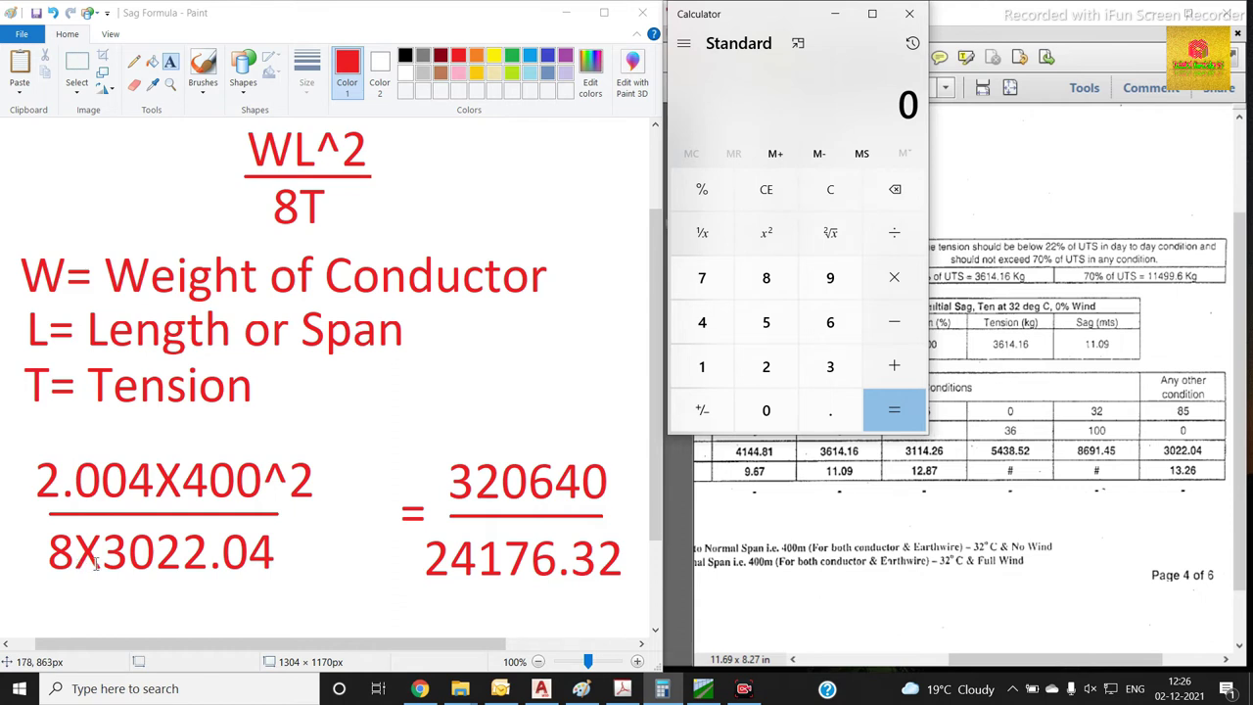
click(778, 282)
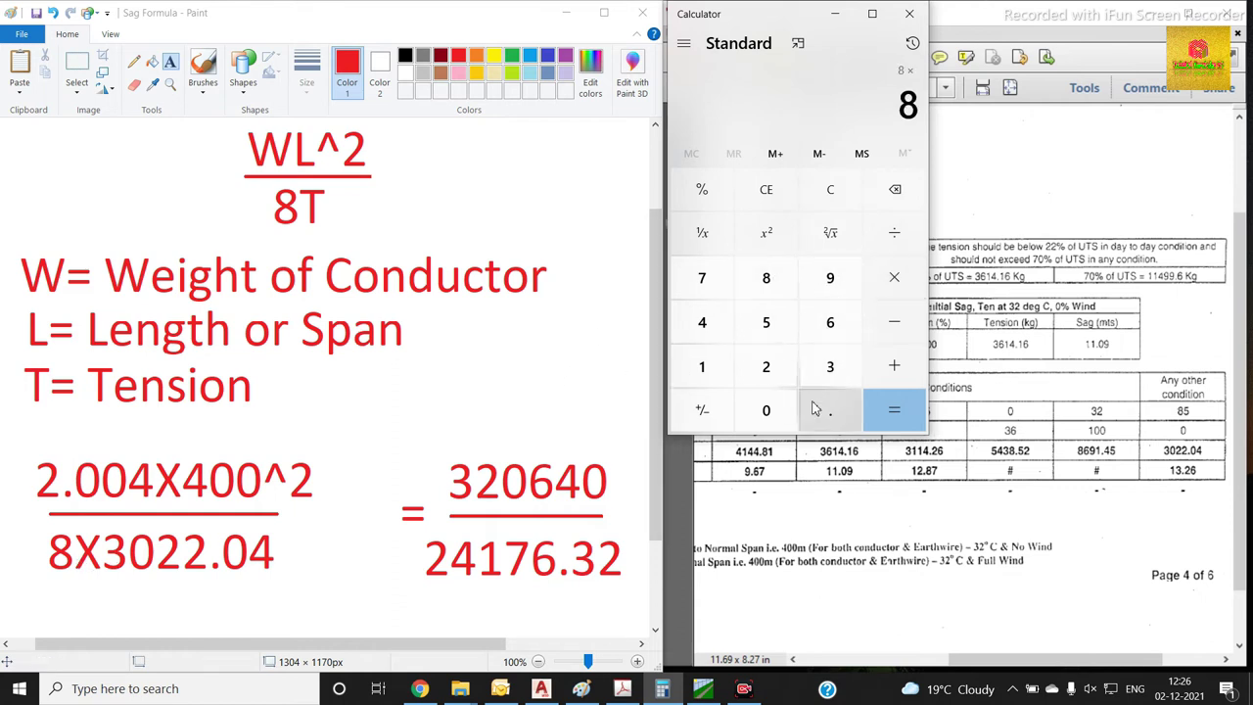
click(833, 372)
click(756, 419)
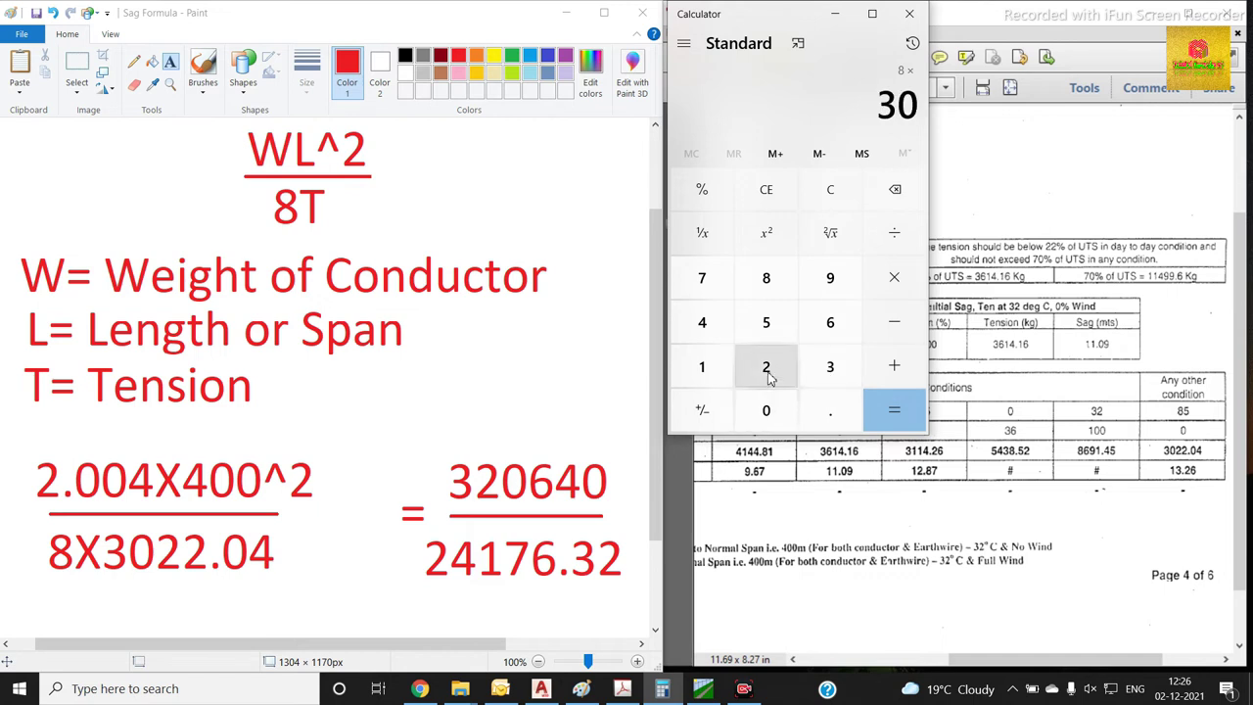
click(768, 372)
click(769, 372)
click(823, 412)
click(788, 411)
click(719, 325)
click(889, 411)
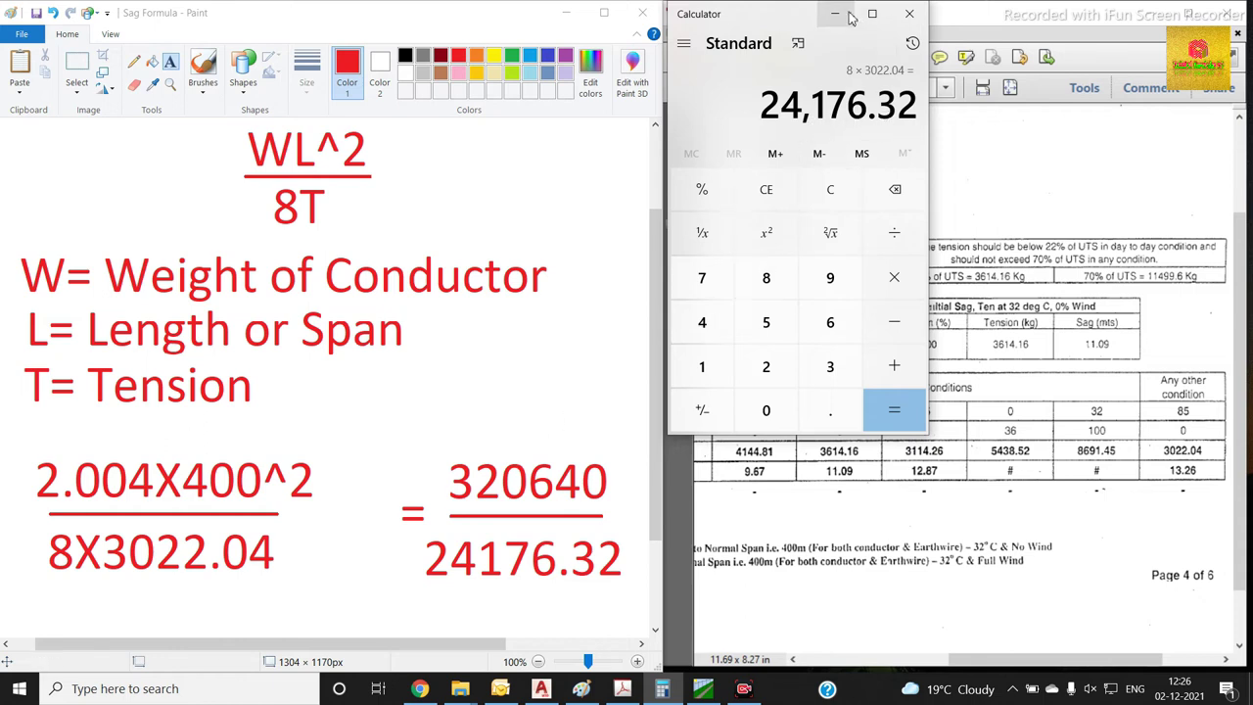
- Clear the calculator and enter 320640 as the dividend of a division
key(Escape)
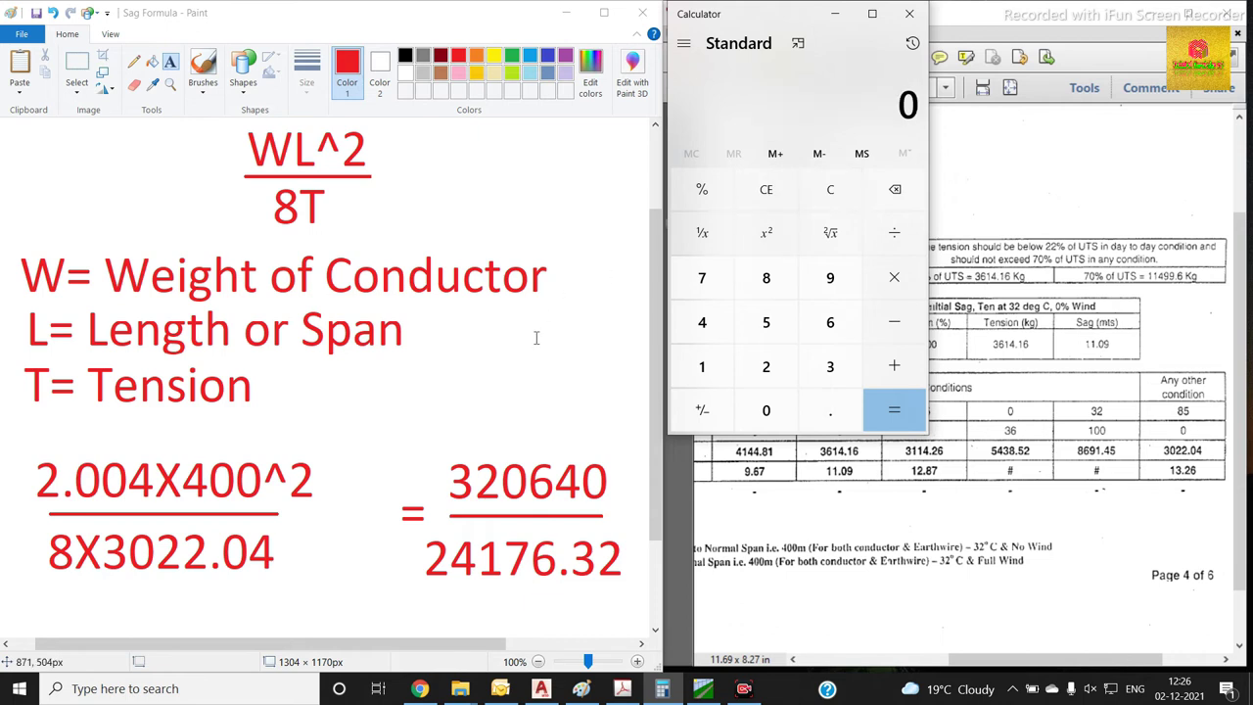
scroll(536, 338, down, 2)
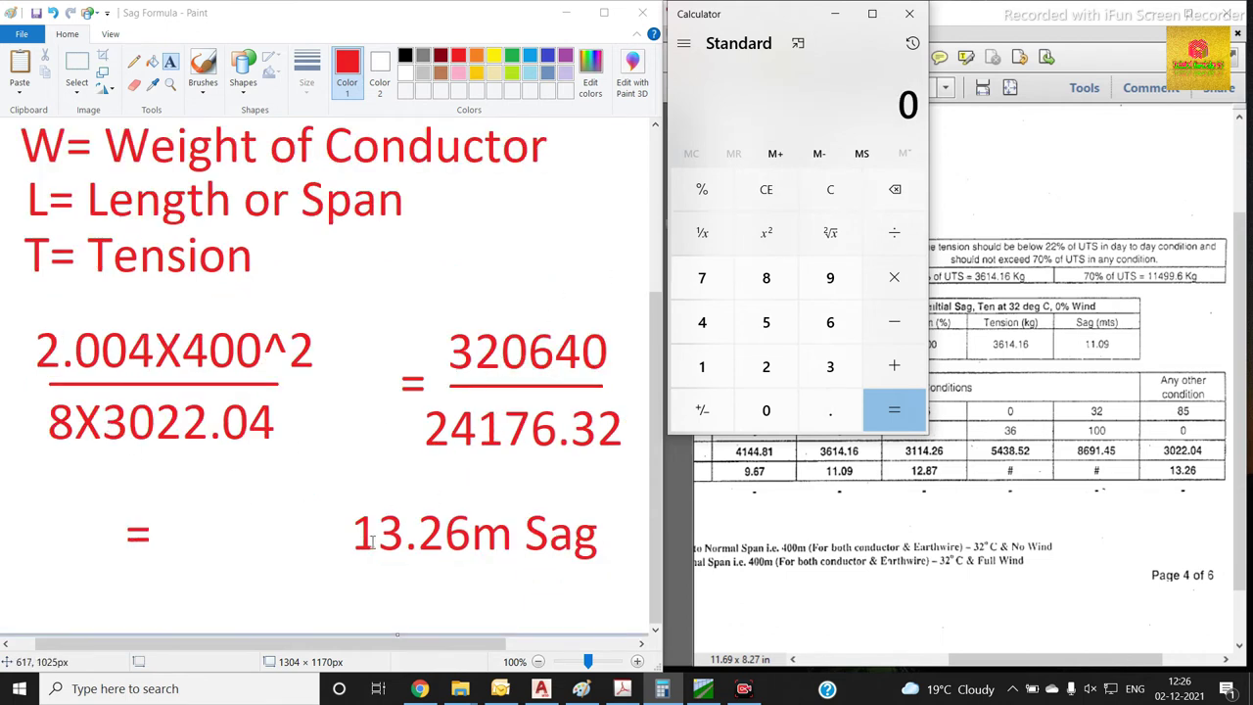
click(832, 367)
click(766, 366)
click(767, 410)
click(832, 324)
click(702, 322)
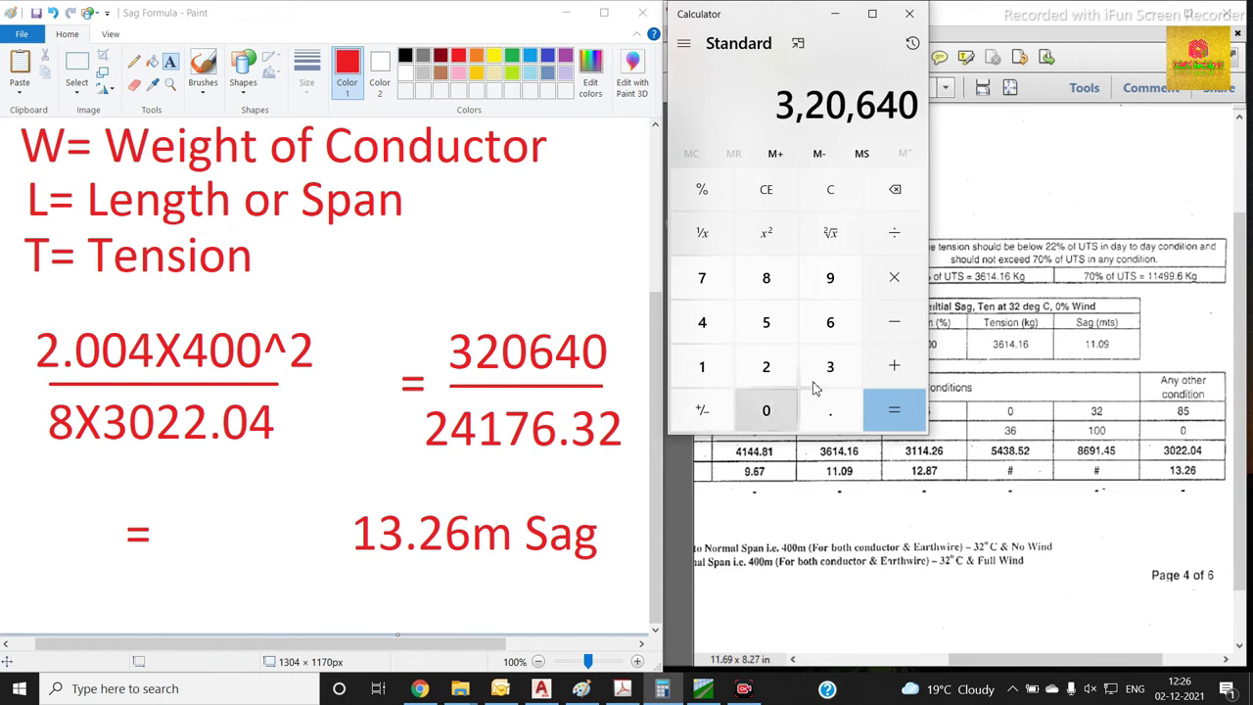
click(894, 235)
- Divide by 24176.32 to get 13.26256… and highlight the 13.26 digits
click(759, 364)
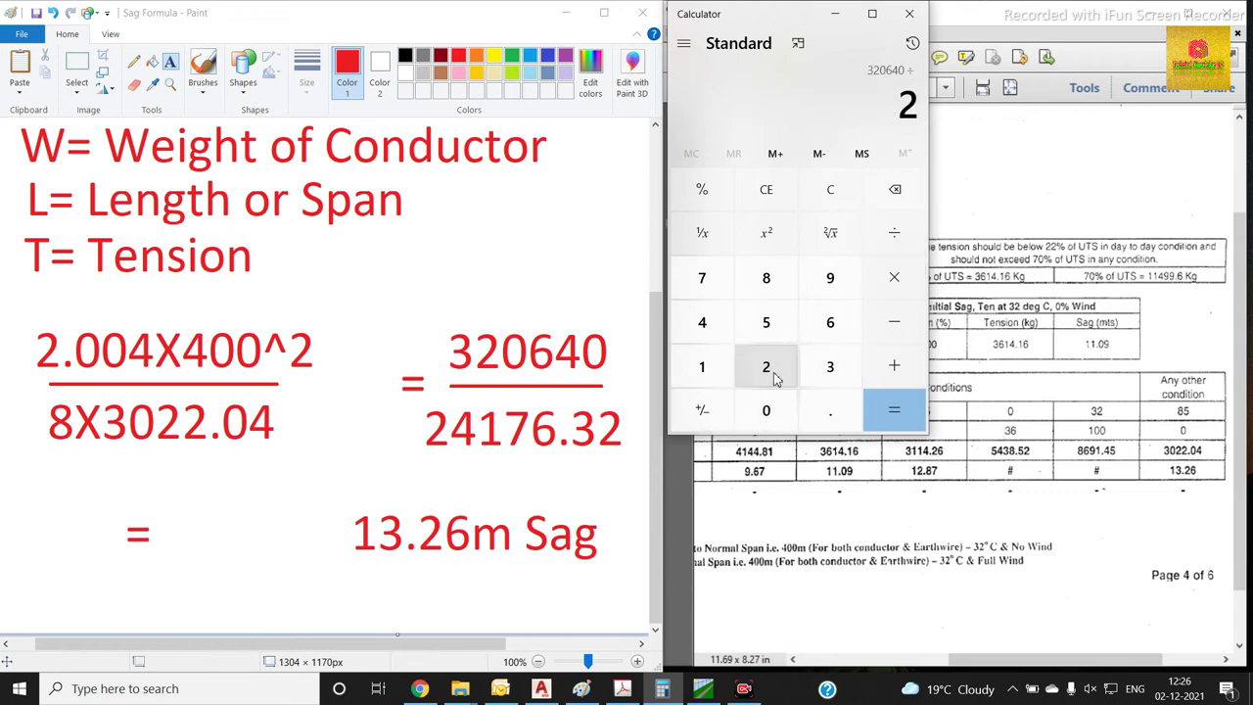
click(710, 331)
click(707, 367)
click(710, 278)
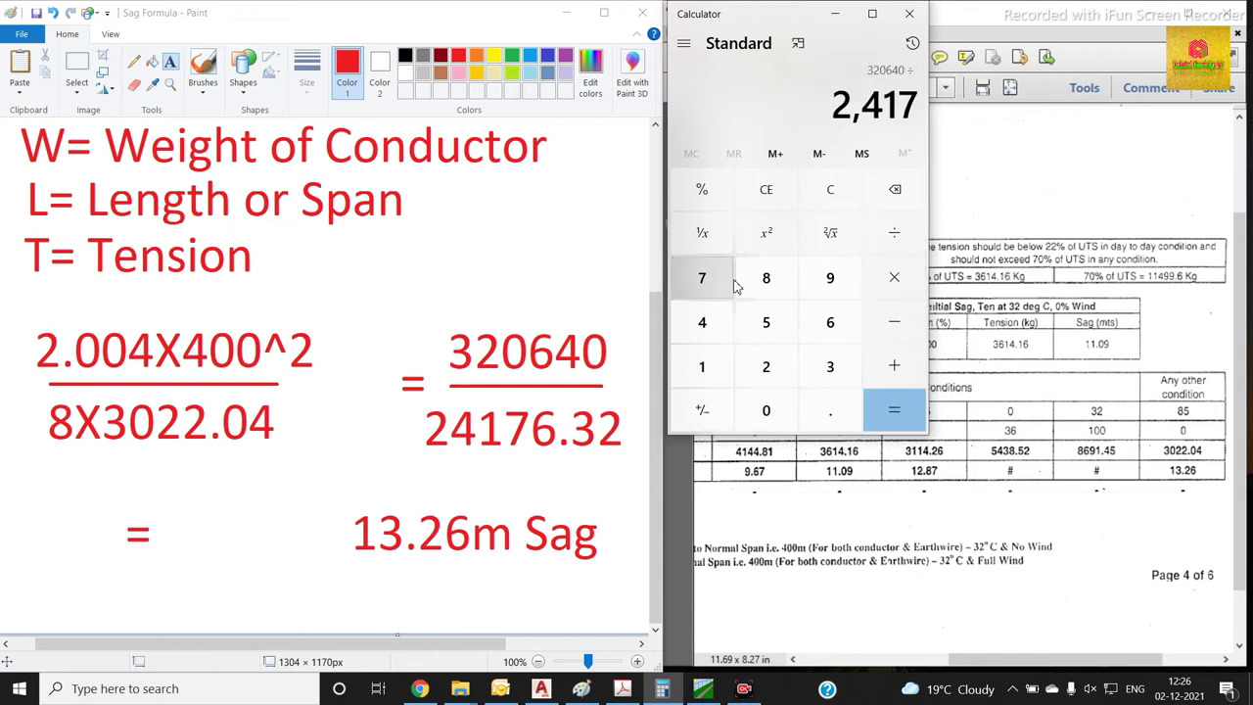
click(830, 328)
click(830, 411)
click(832, 370)
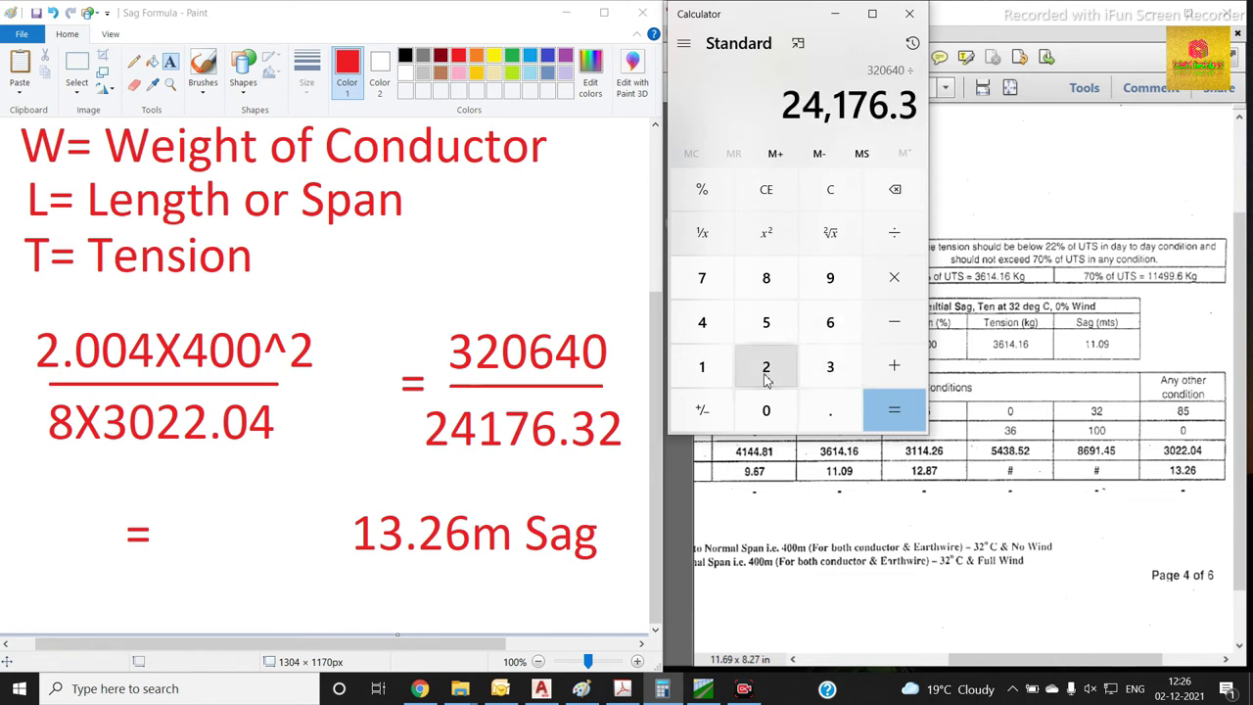
click(769, 370)
click(894, 411)
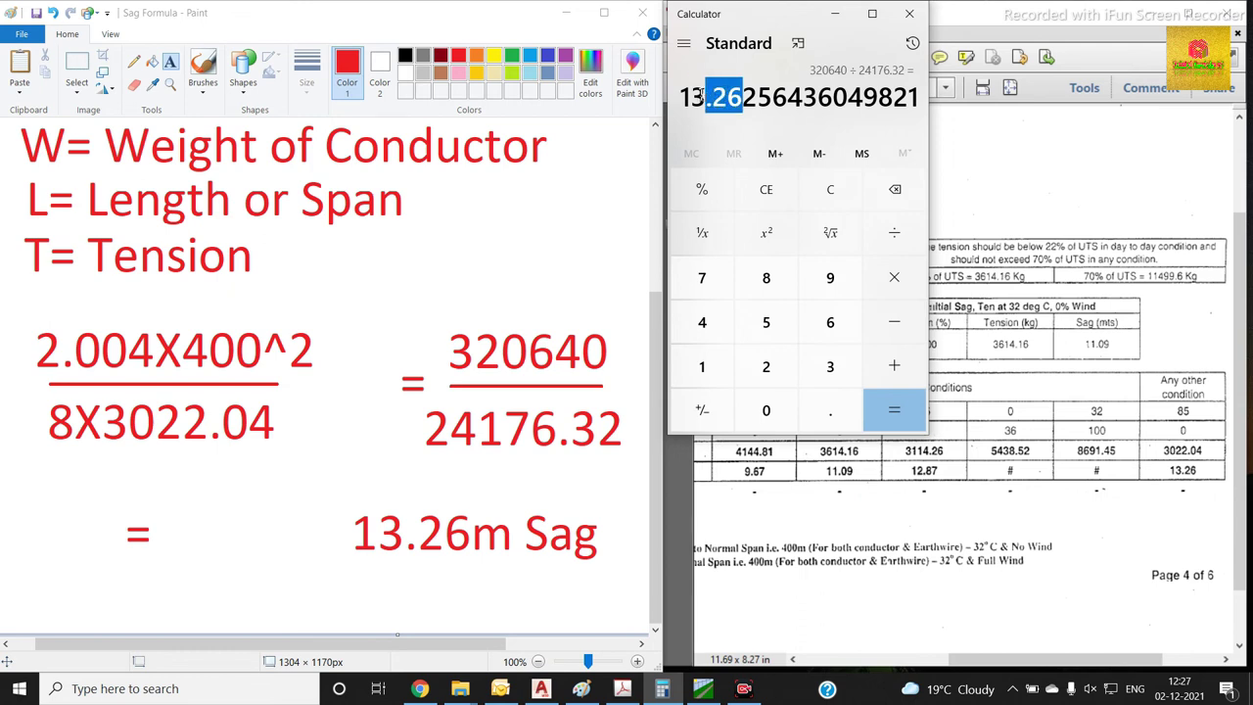
drag(740, 96, 685, 96)
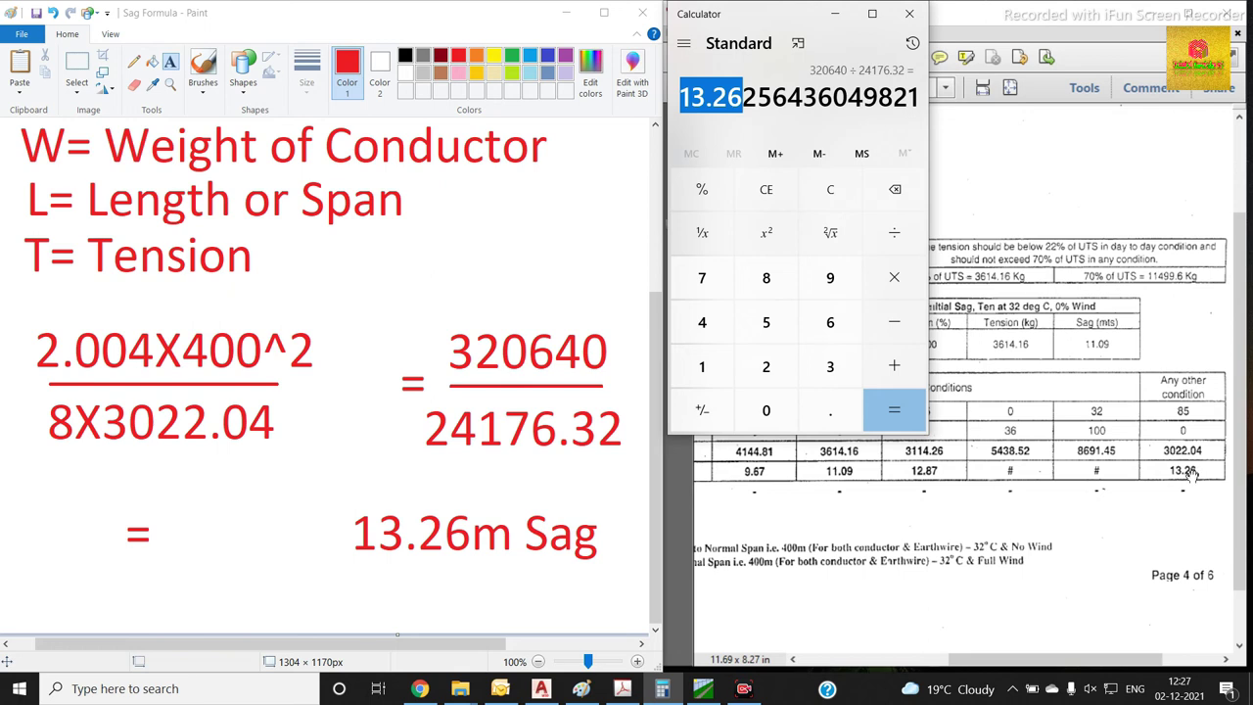
- Close Calculator, pan the PDF to the Resultant Sag row confirming 13.26 m, then show PLS-CADD
click(835, 14)
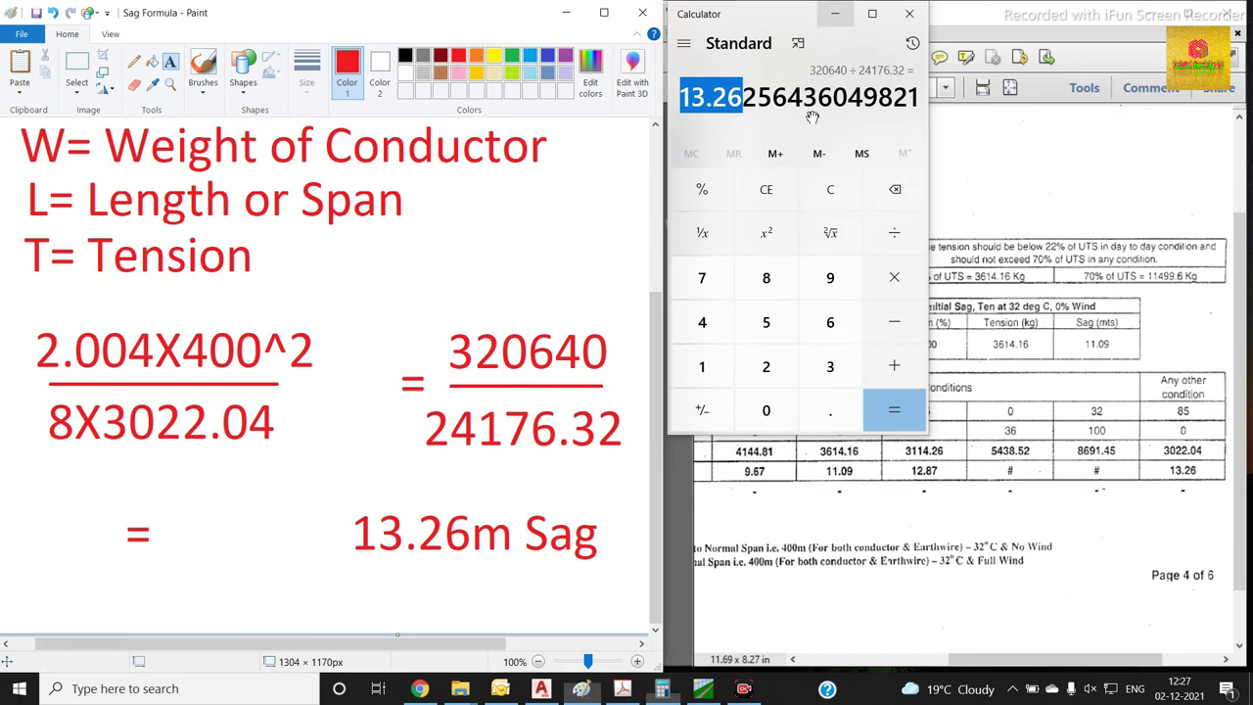
click(925, 471)
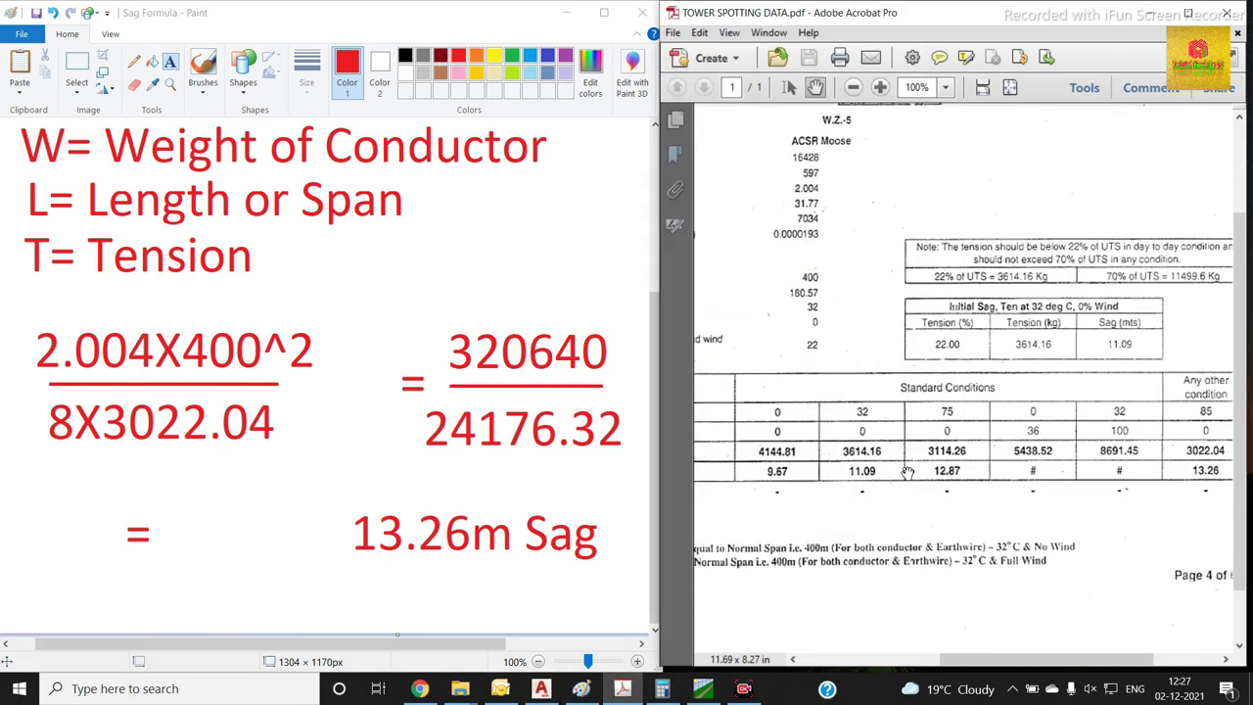
scroll(852, 472, left, 2)
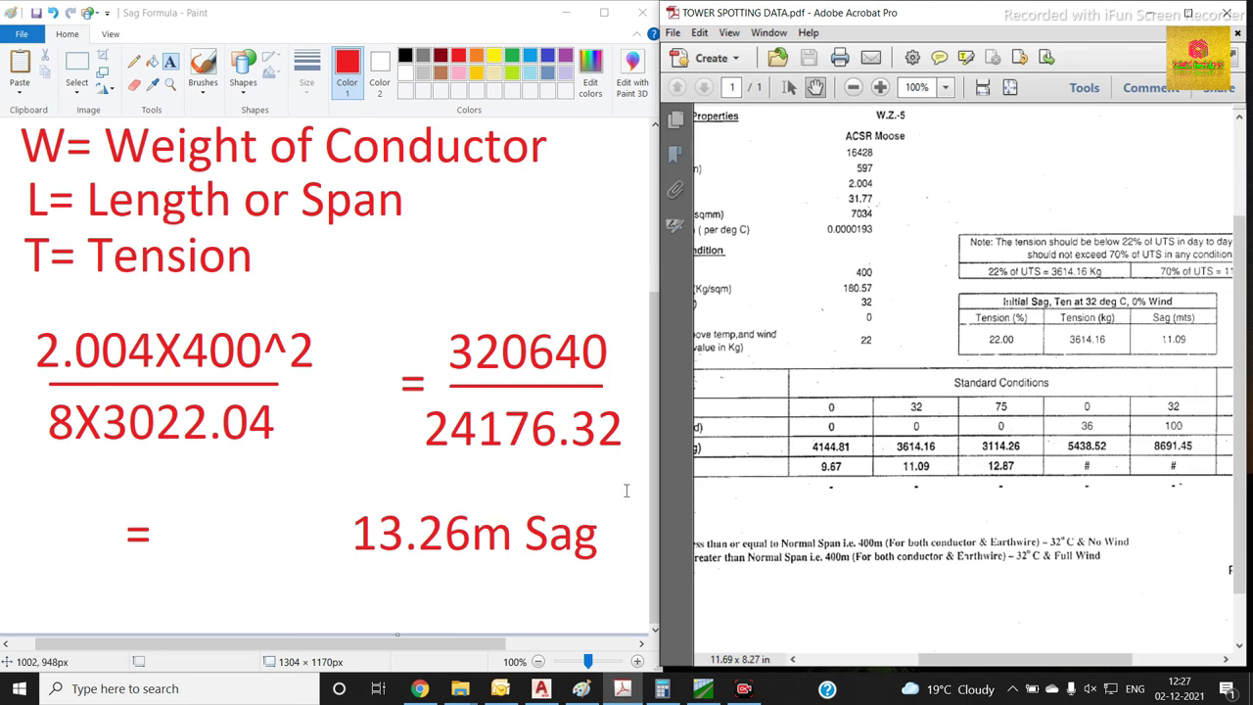
scroll(627, 503, up, 3)
scroll(617, 495, up, 2)
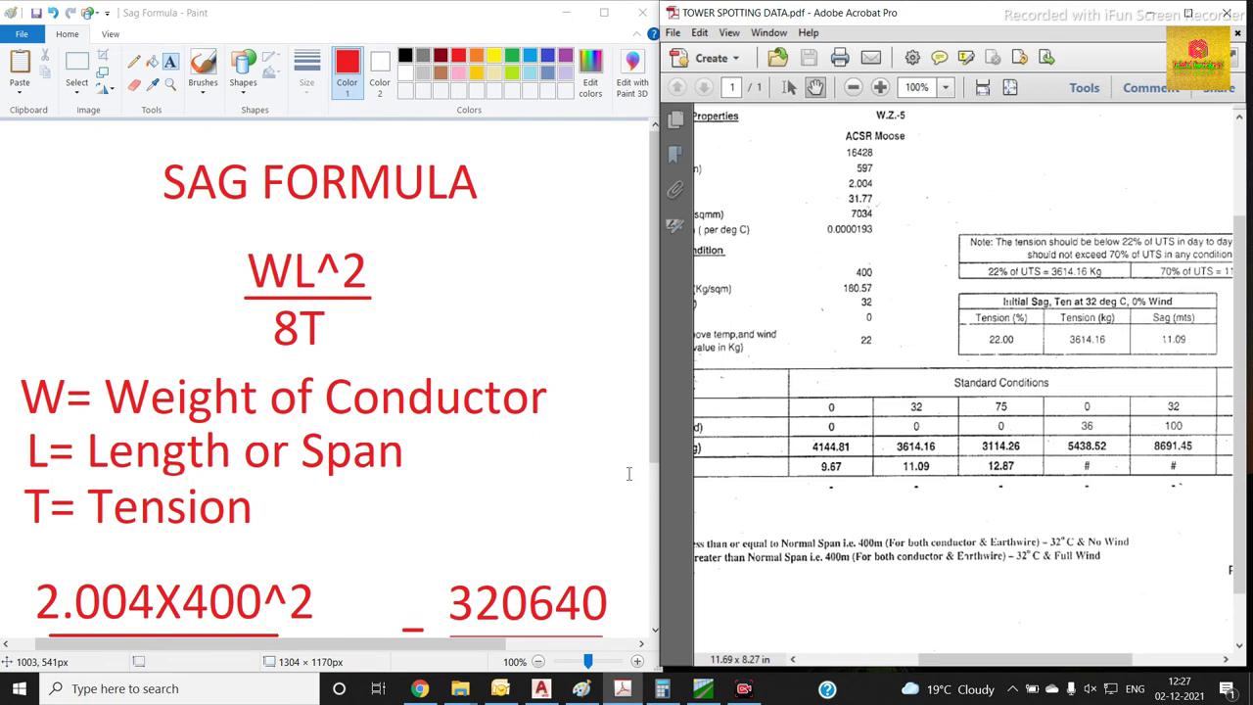
scroll(798, 458, left, 3)
scroll(798, 458, down, 1)
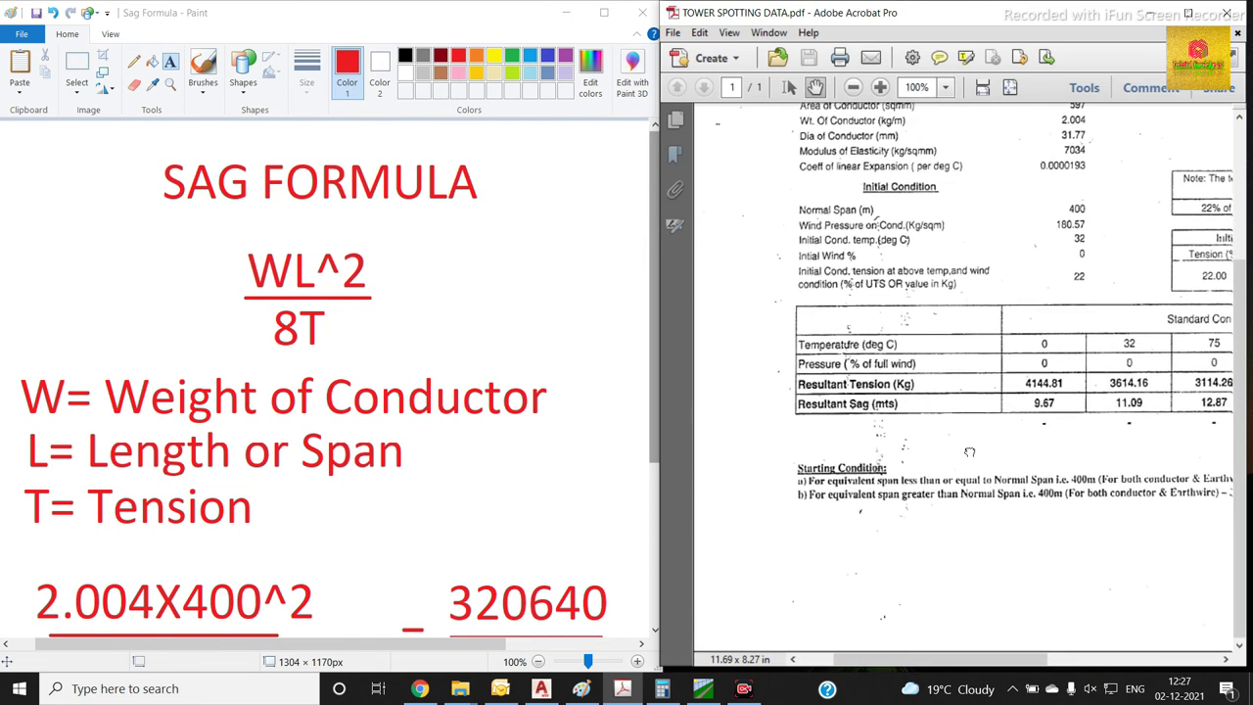
scroll(333, 516, down, 5)
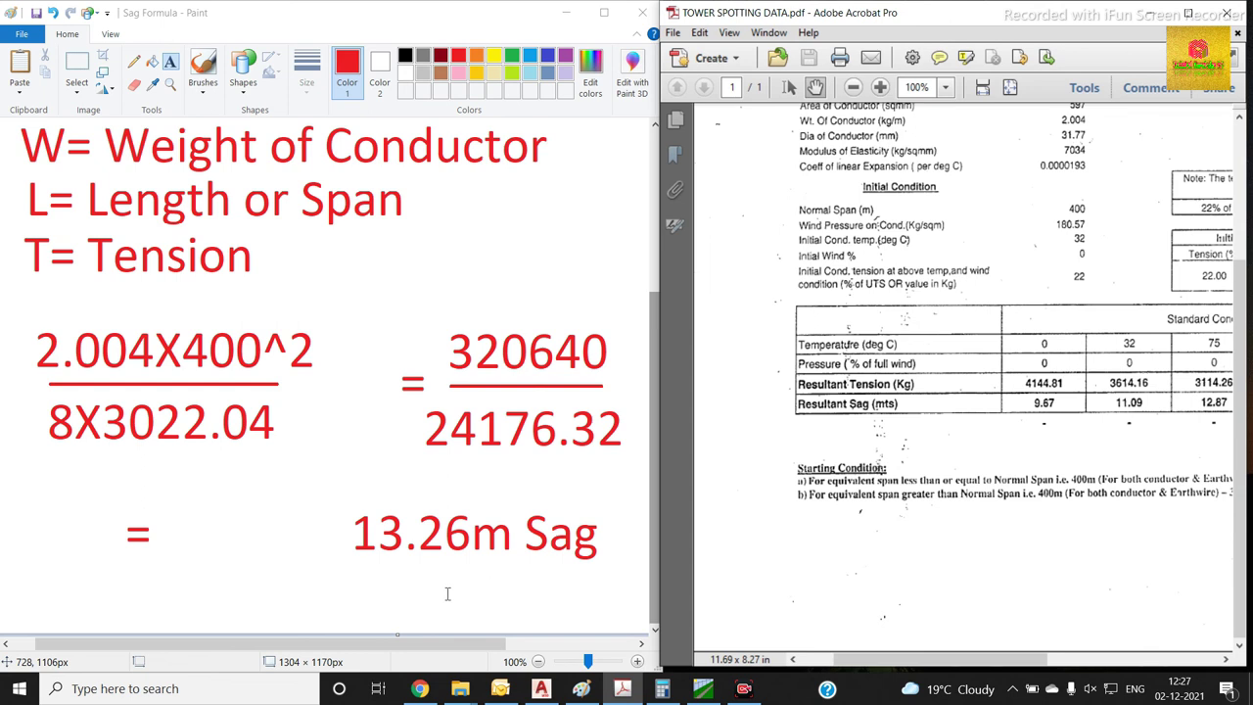
click(703, 689)
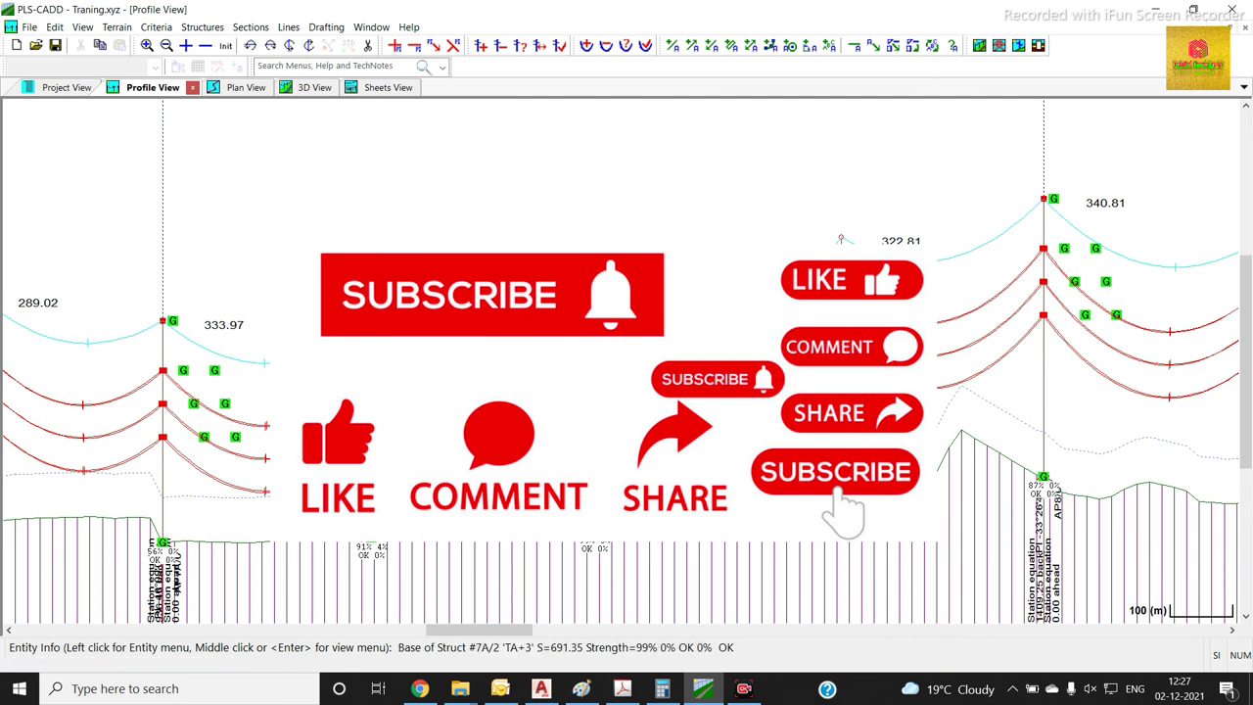
click(743, 689)
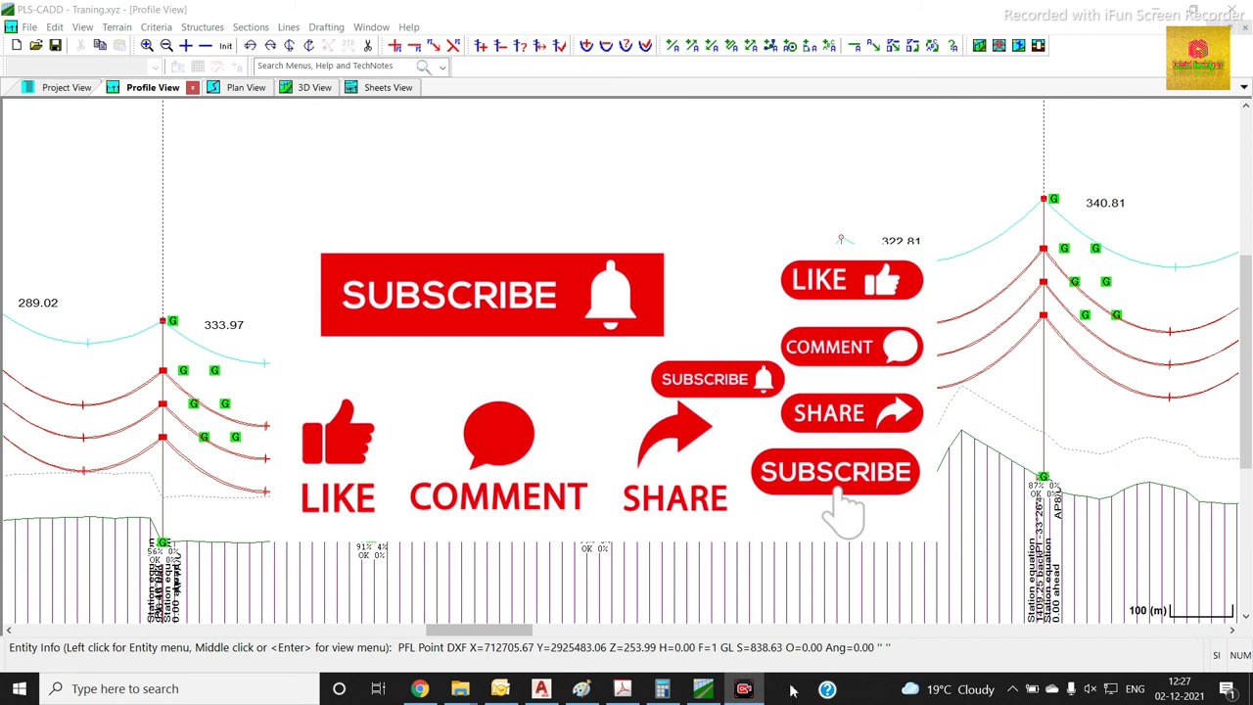